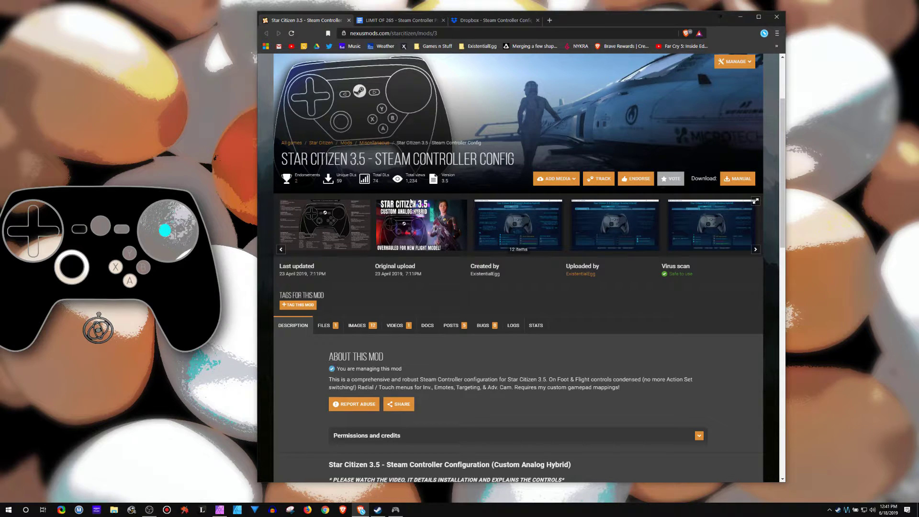
- View the mod's first gallery image full size, then switch to the reference sheet in Affinity Photo
left_click(341, 216)
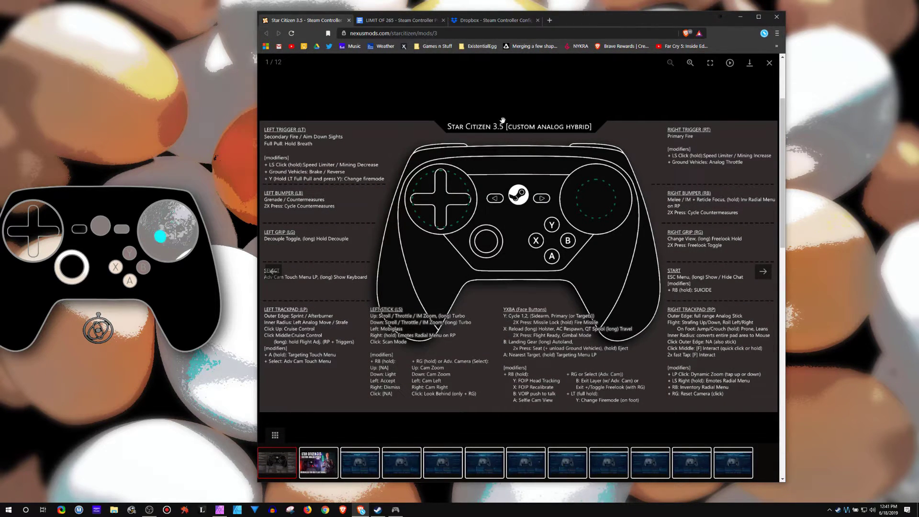
left_click(579, 88)
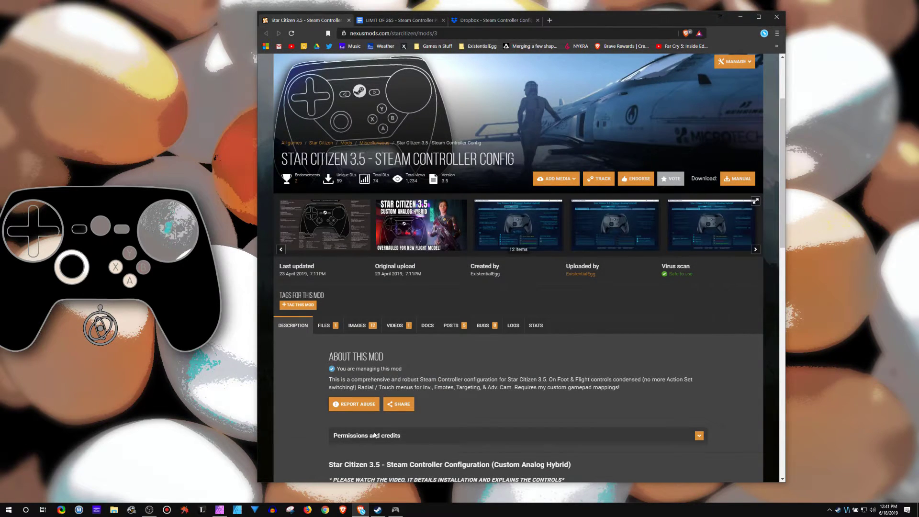
left_click(221, 508)
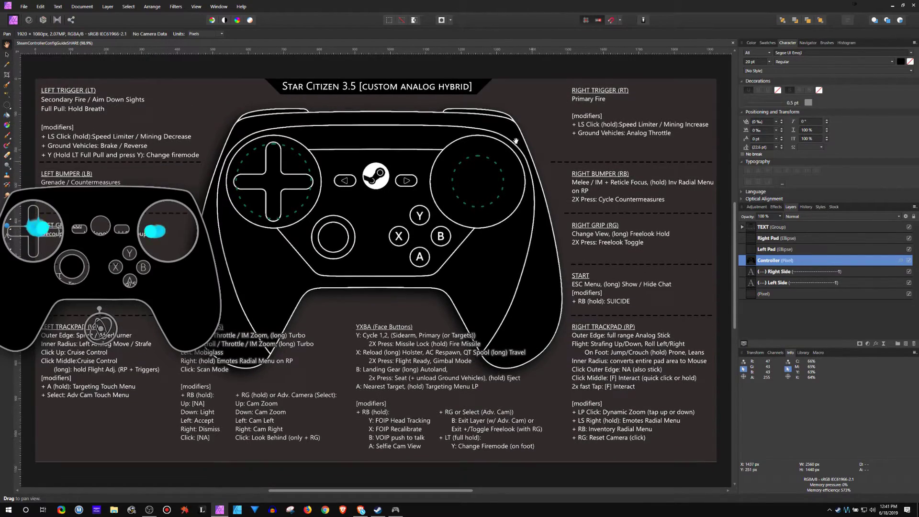
scroll(516, 143, "down", 1)
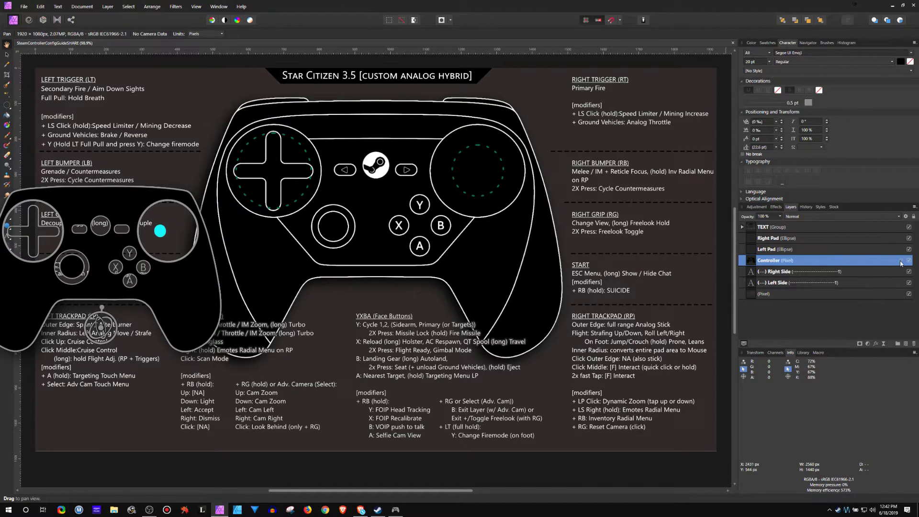
left_click(900, 260)
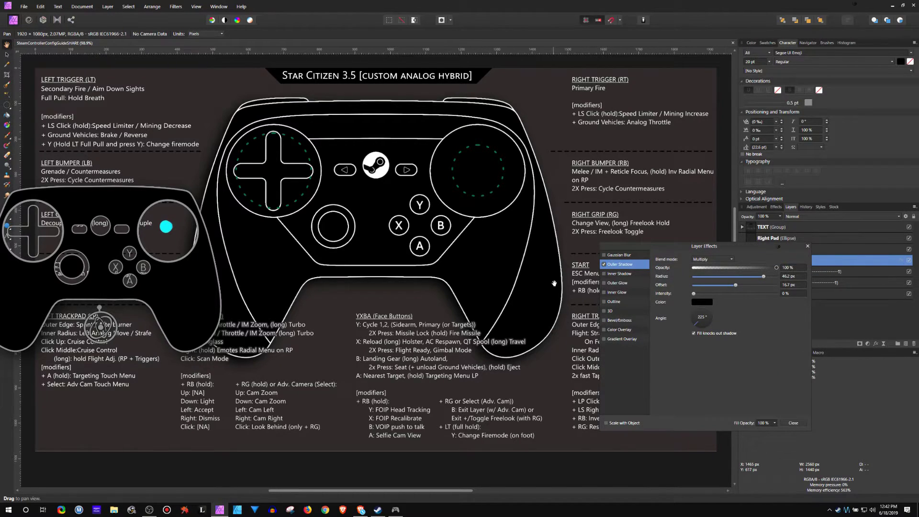
left_click(604, 264)
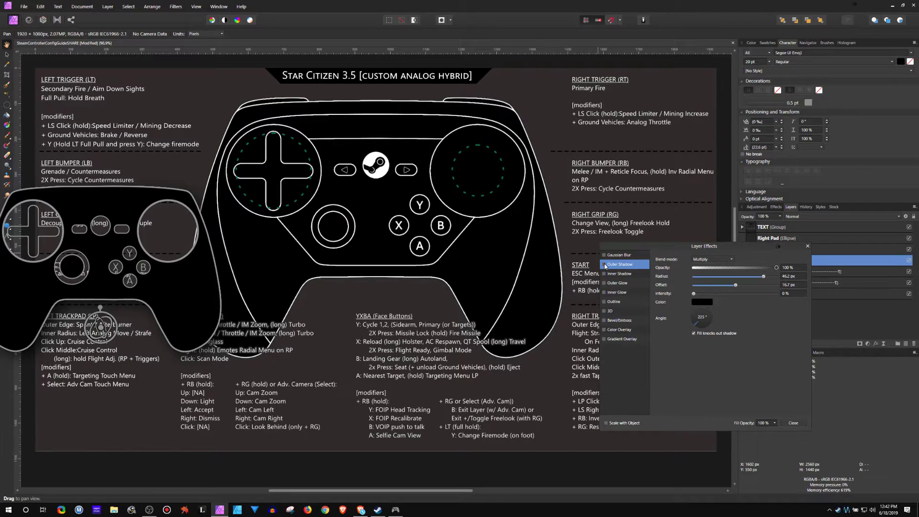
left_click(604, 265)
left_click(605, 264)
left_click(604, 265)
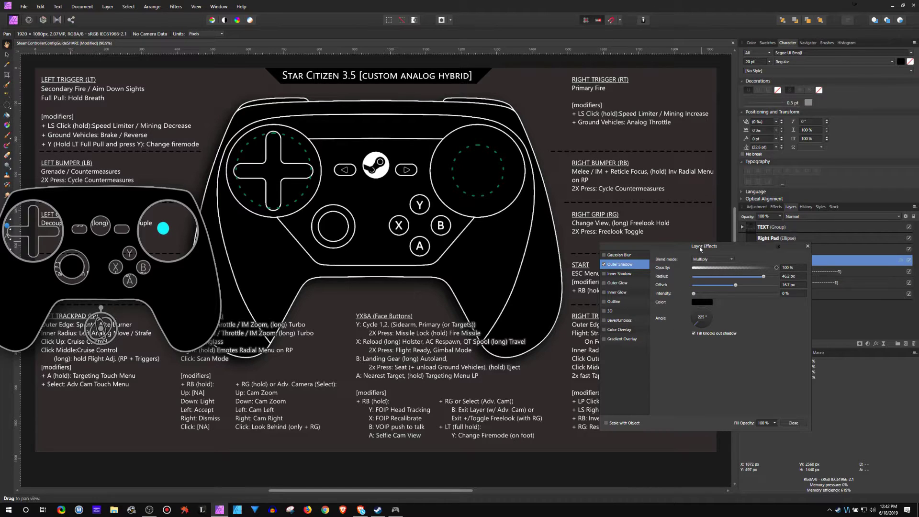
left_click_drag(700, 249, 725, 229)
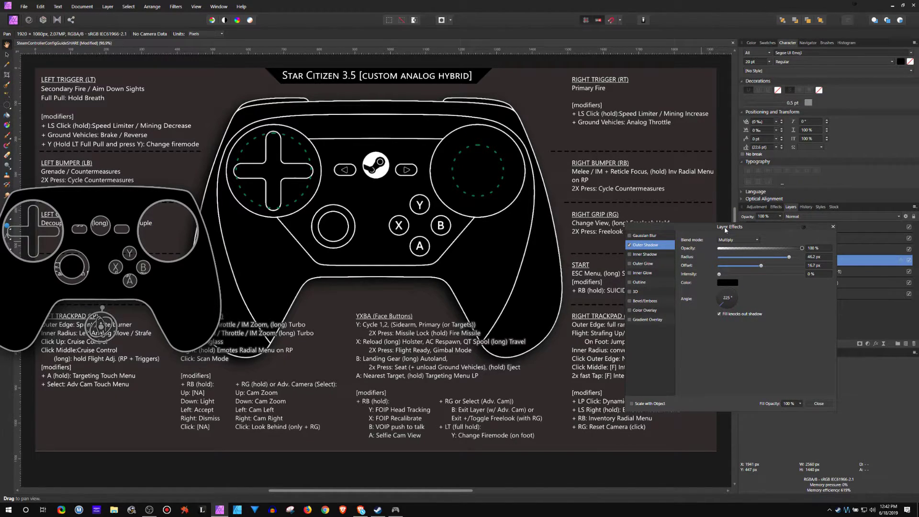
left_click(833, 227)
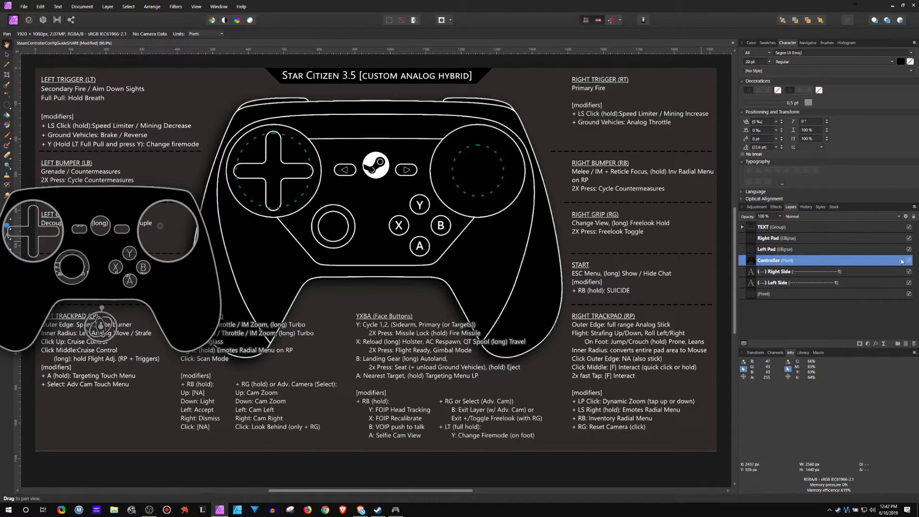
- Expand the TEXT group and select the Right Trigger, Right Bumper, Right Grip, Start, Right and Left TrackPad layers
left_click(741, 226)
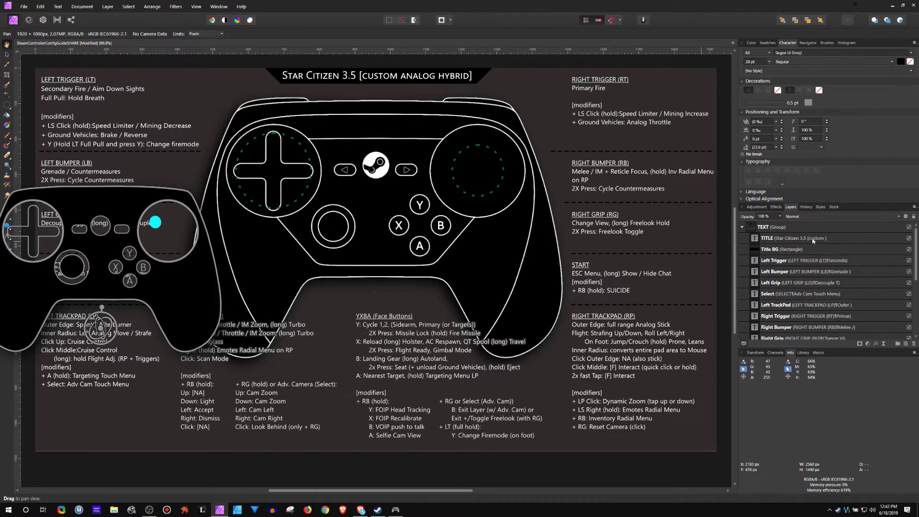
scroll(766, 240, "down", 3)
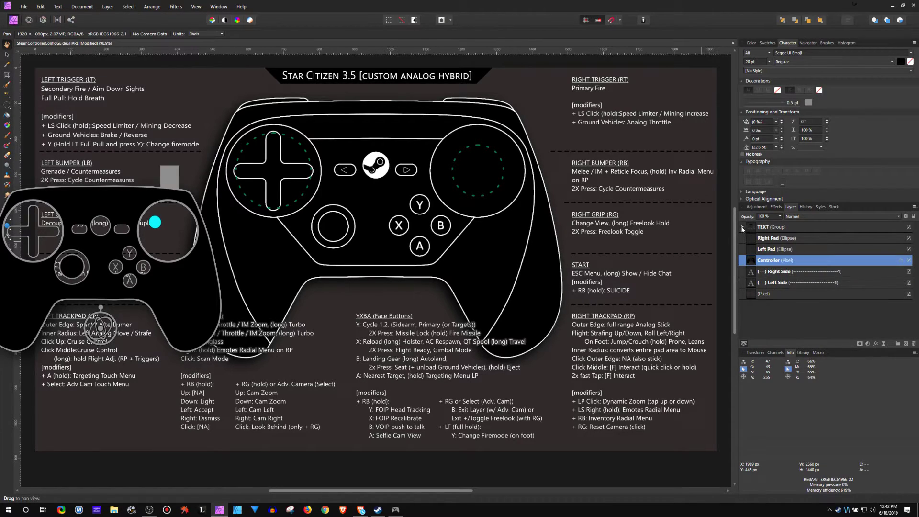
left_click(775, 252)
left_click(777, 260)
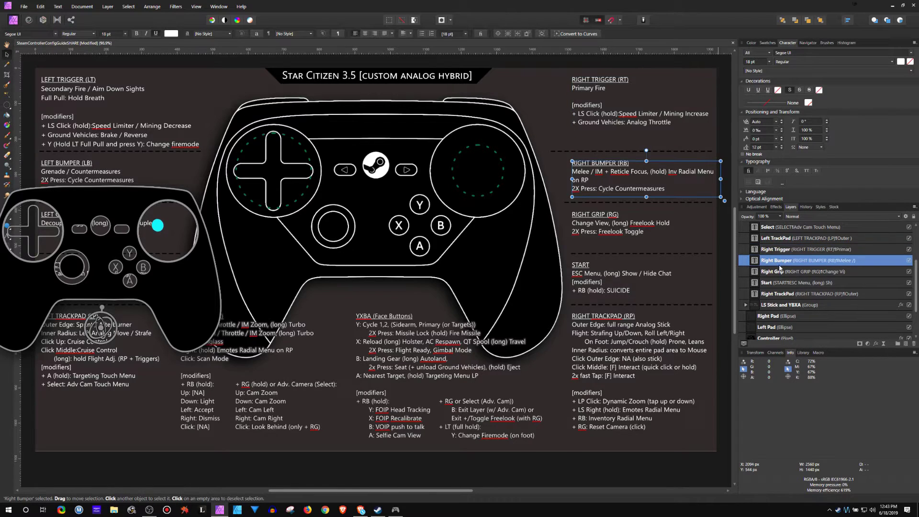
left_click(781, 273)
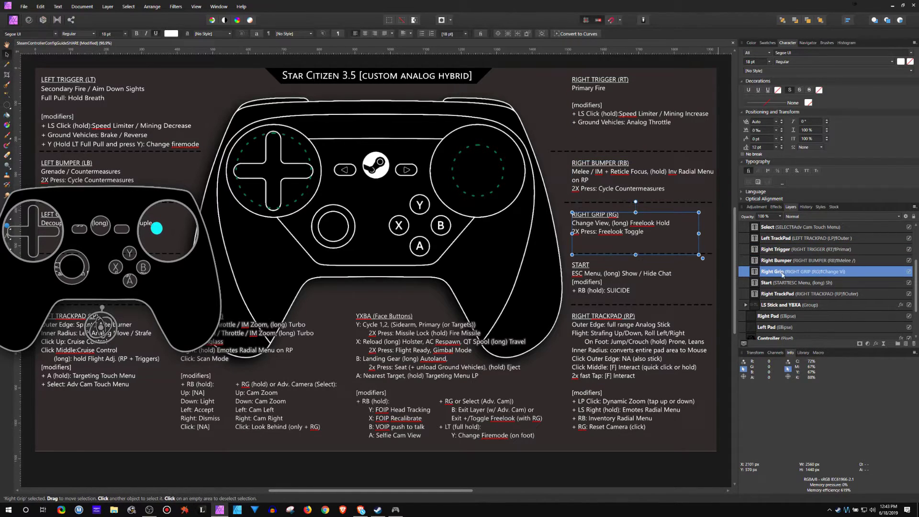
left_click(779, 283)
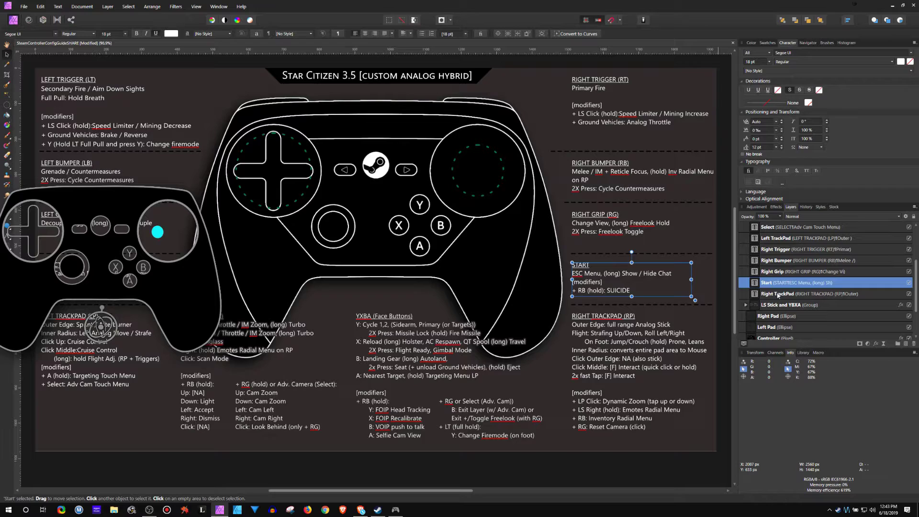
left_click(777, 294)
left_click(776, 238)
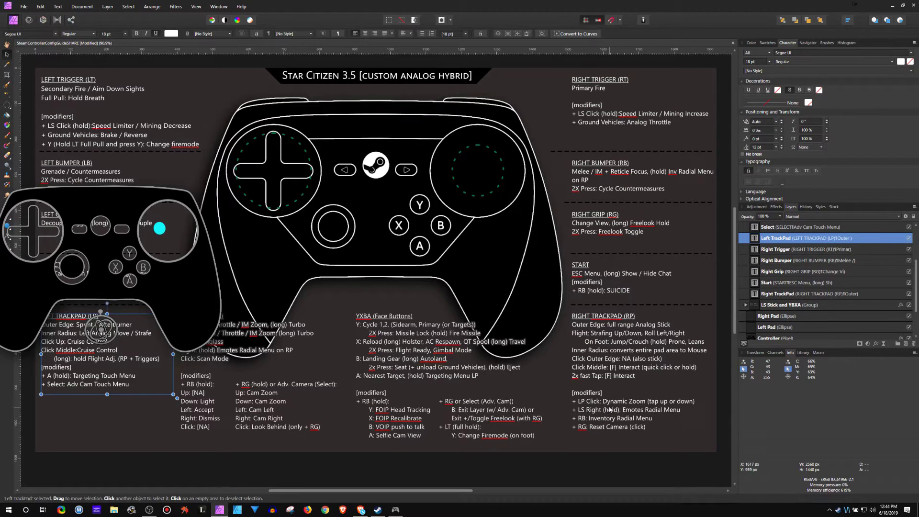
- Select the Right Pad and Left Pad ellipse layers in turn
left_click(886, 240)
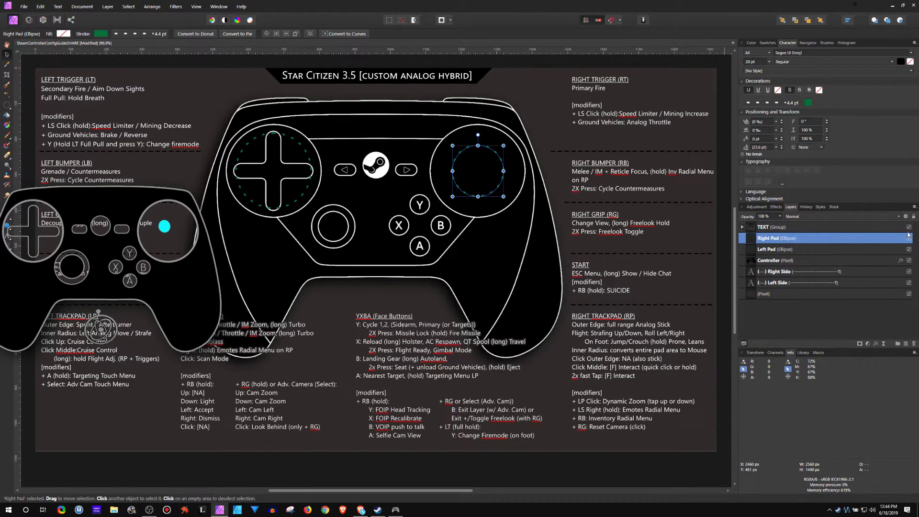
left_click(861, 249)
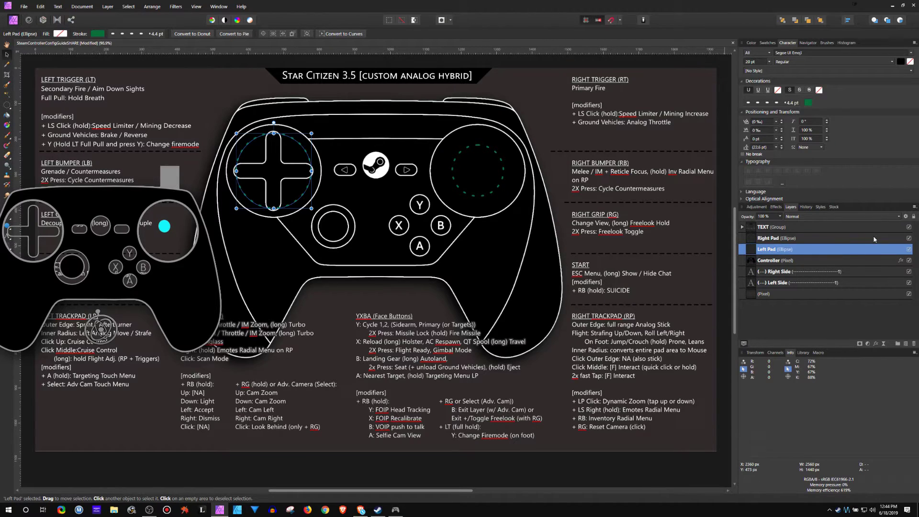
left_click(886, 240)
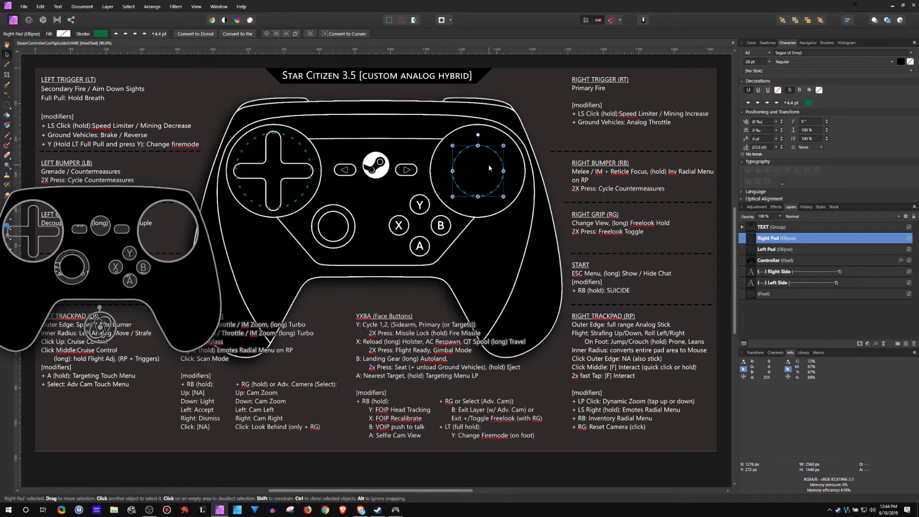
left_click(803, 249)
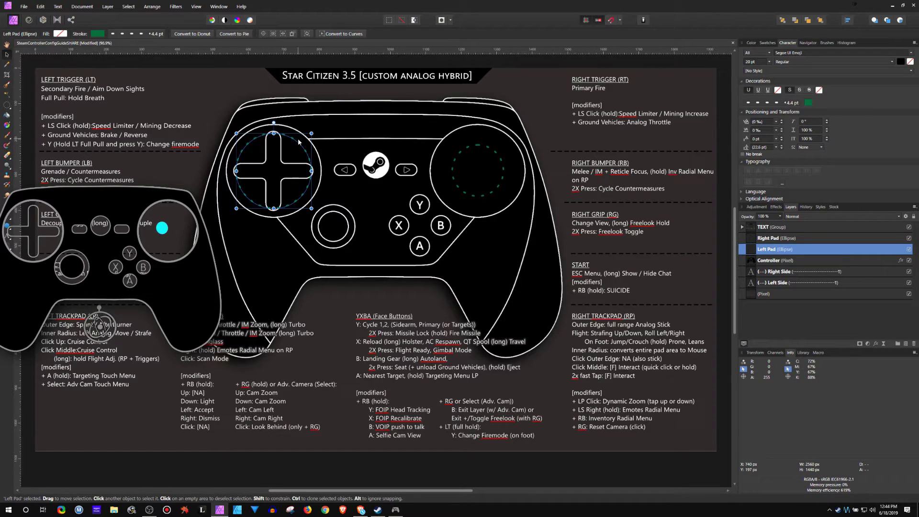
- Hide and re-show the Right Side separator lines, select Left Side text, then minimize Affinity Photo
left_click(911, 272)
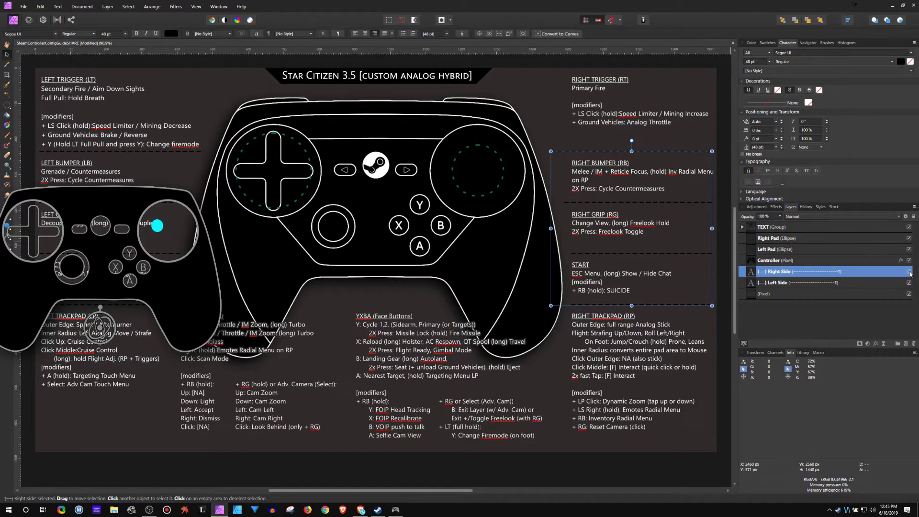
left_click(910, 272)
left_click(910, 271)
left_click(847, 283)
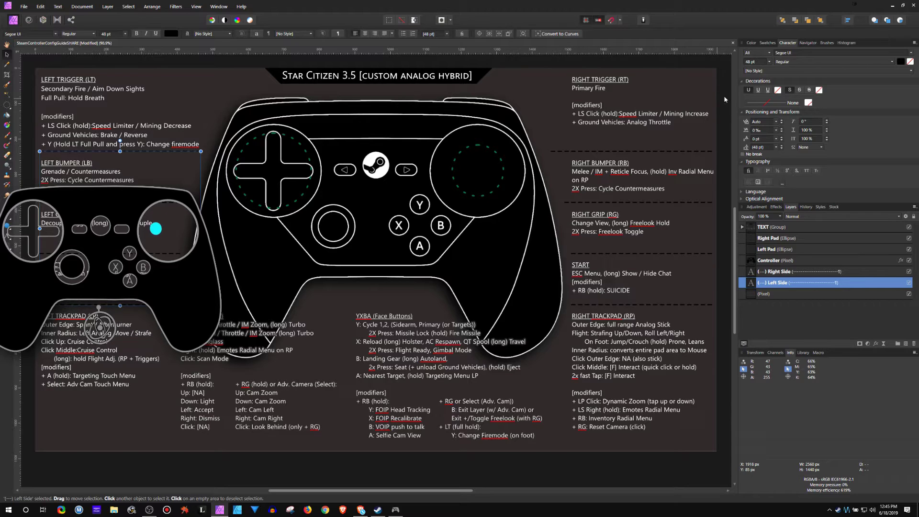
left_click(890, 6)
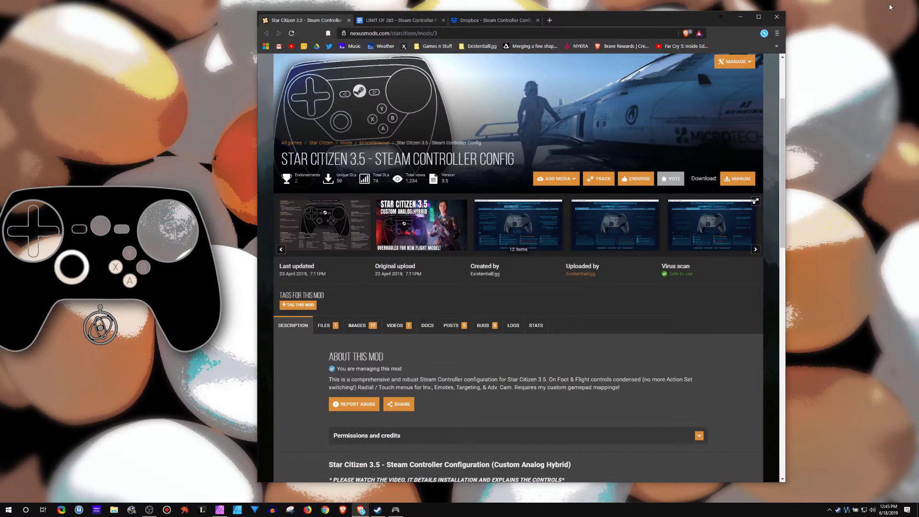
- Switch to the Dropbox template folder tab
left_click(476, 22)
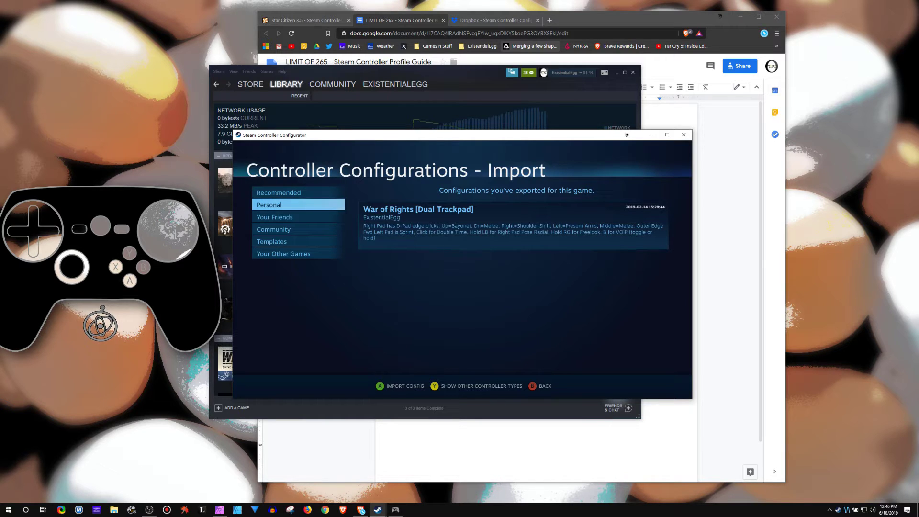
- Preview the War of Rights config layout, then close the Configurator and the Steam window
key("Return")
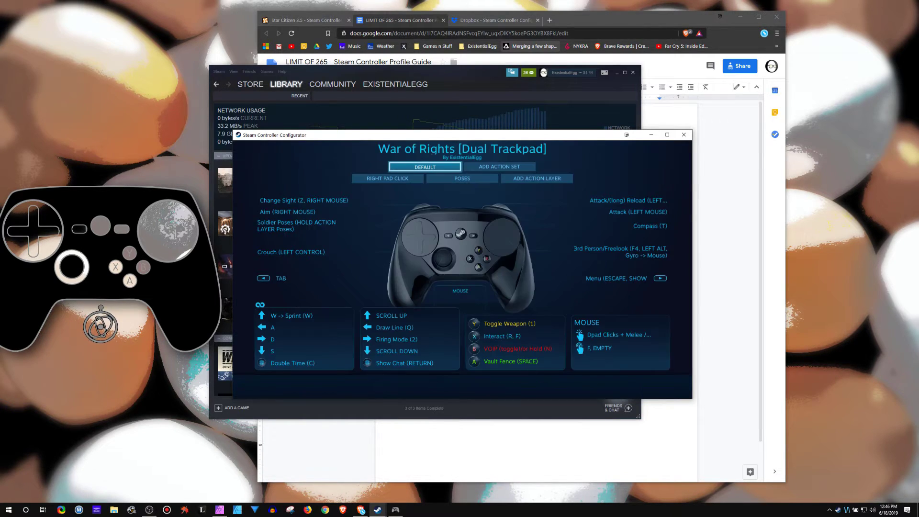
key("Escape")
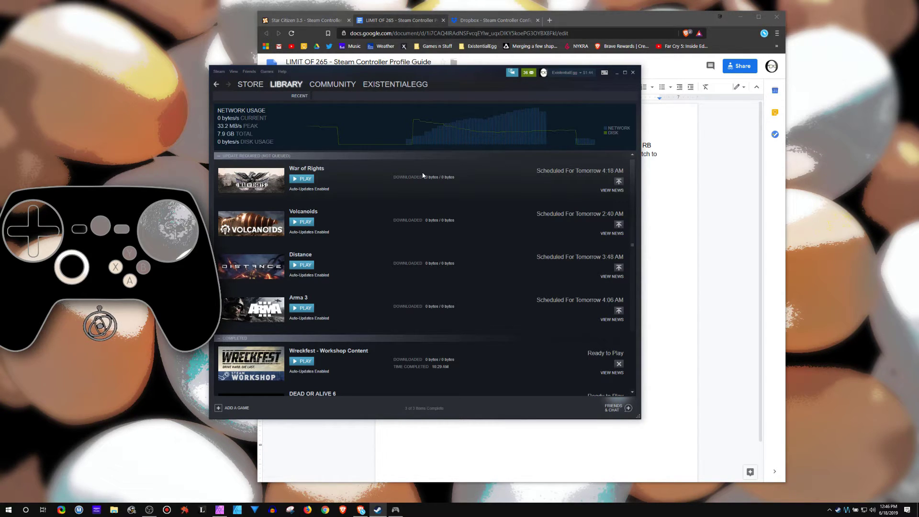
left_click(632, 73)
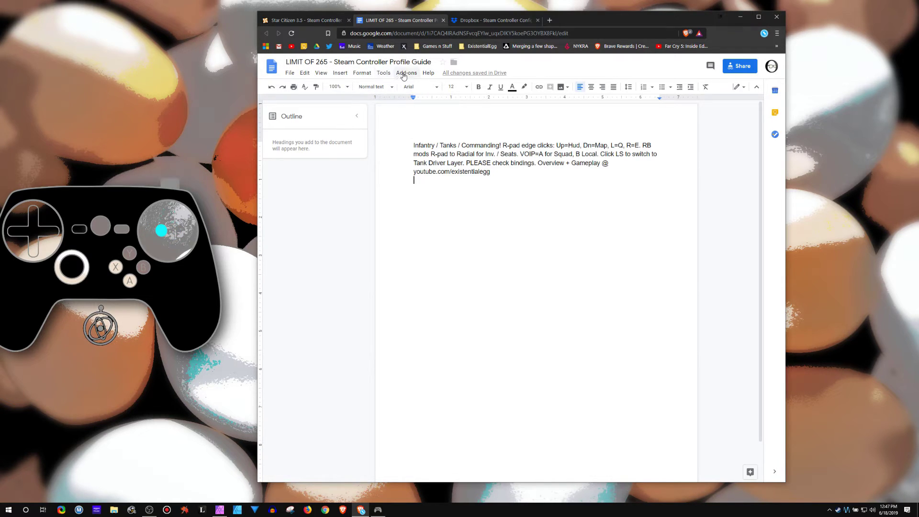
- Open the Better Word Count sidebar from the Add-ons menu
left_click(405, 73)
mouse_move(422, 106)
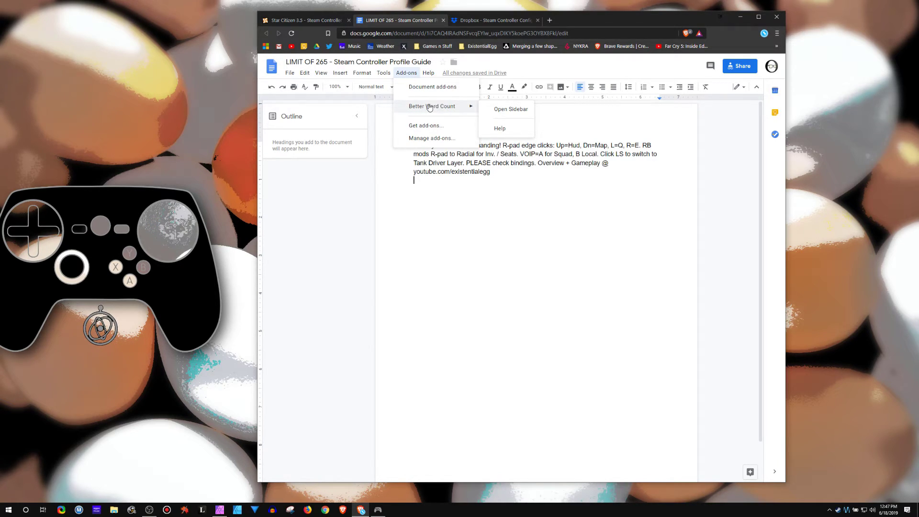
left_click(504, 109)
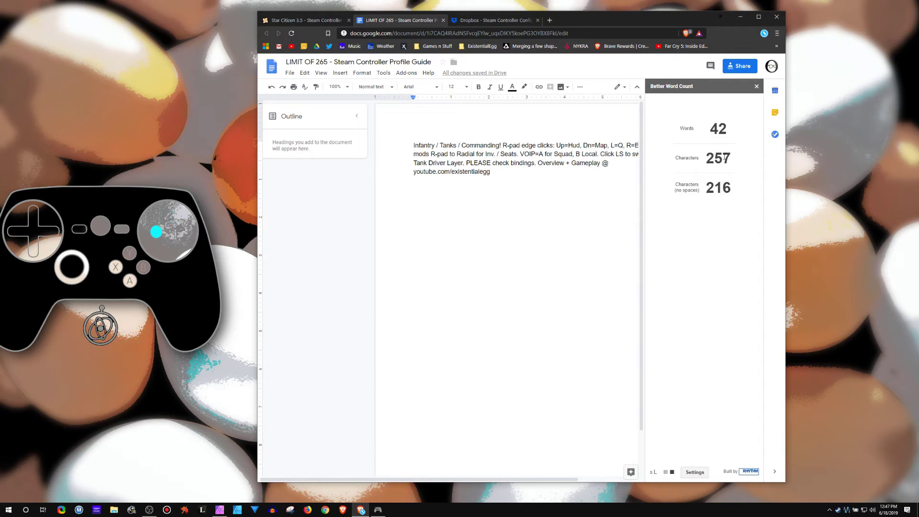
- Delete the stray typed characters, dismiss the on-screen keyboard, and switch to the Dropbox folder
scroll(495, 171, "right", 2)
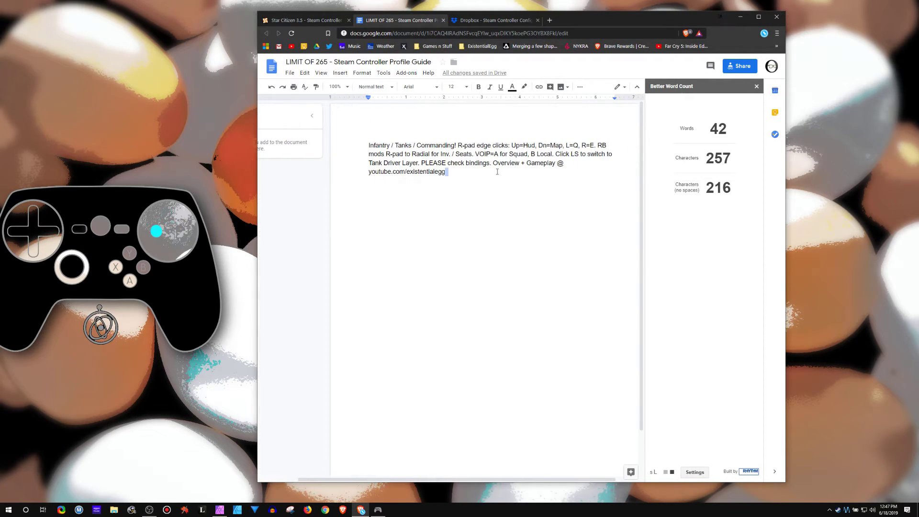
type("kkkkwkkwks")
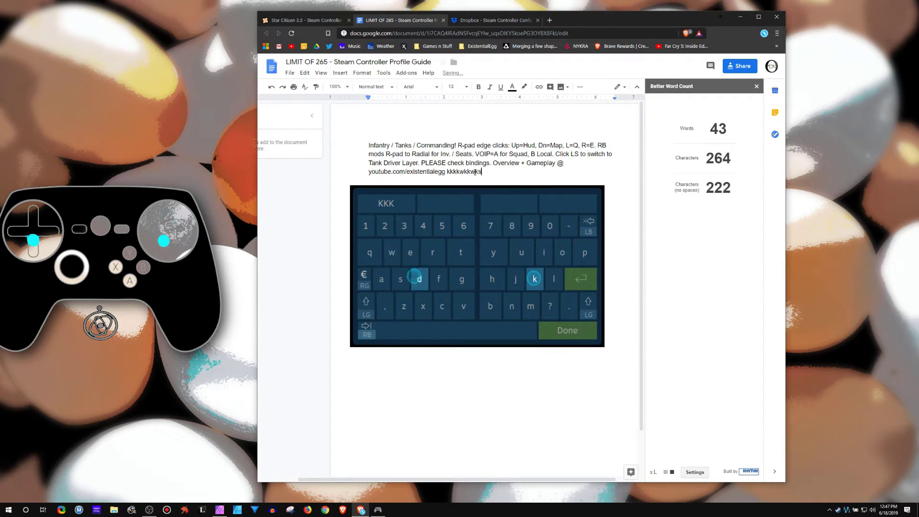
type("dk")
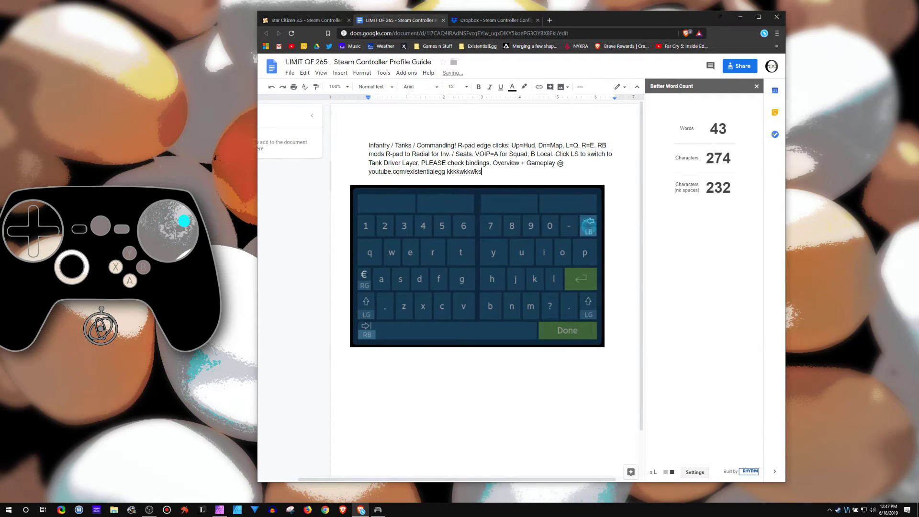
key("BackSpace")
key("BackSpace")
key("BackSpace")
key("BackSpace")
key("BackSpace")
key("BackSpace")
key("BackSpace")
key("BackSpace")
key("BackSpace")
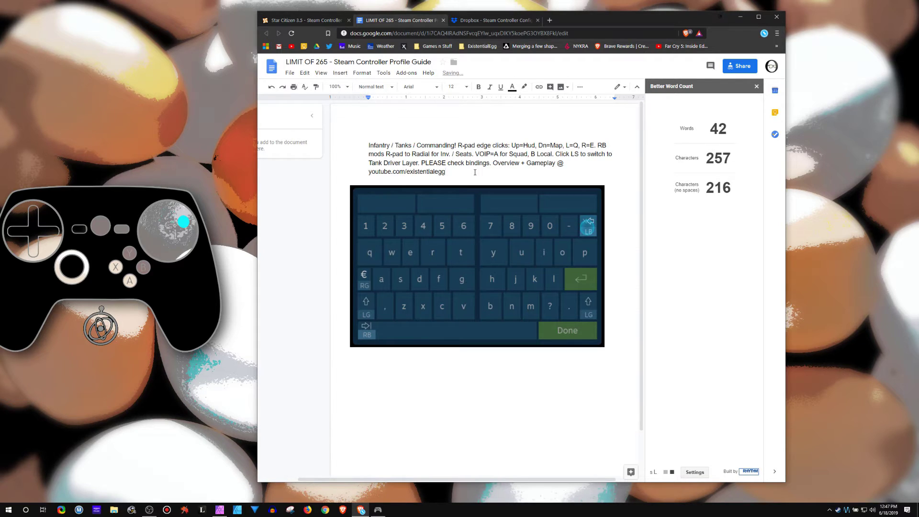
key("Escape")
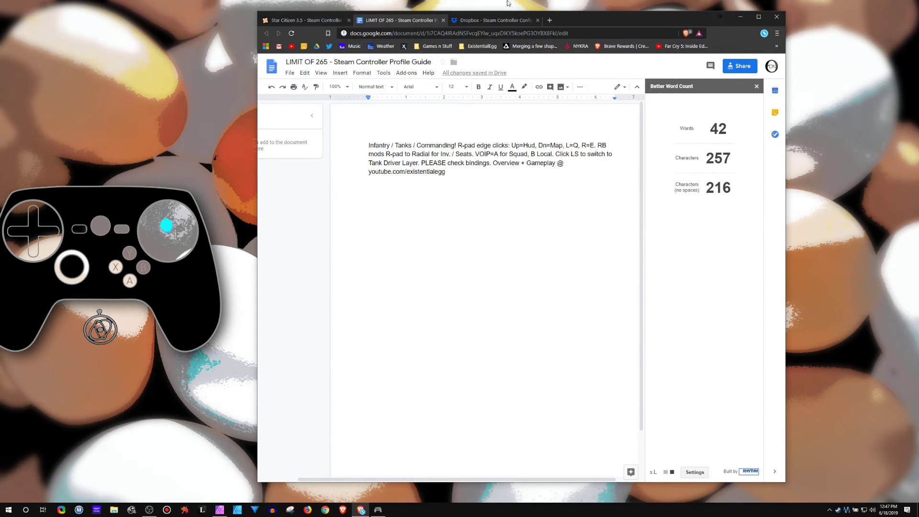
left_click(496, 21)
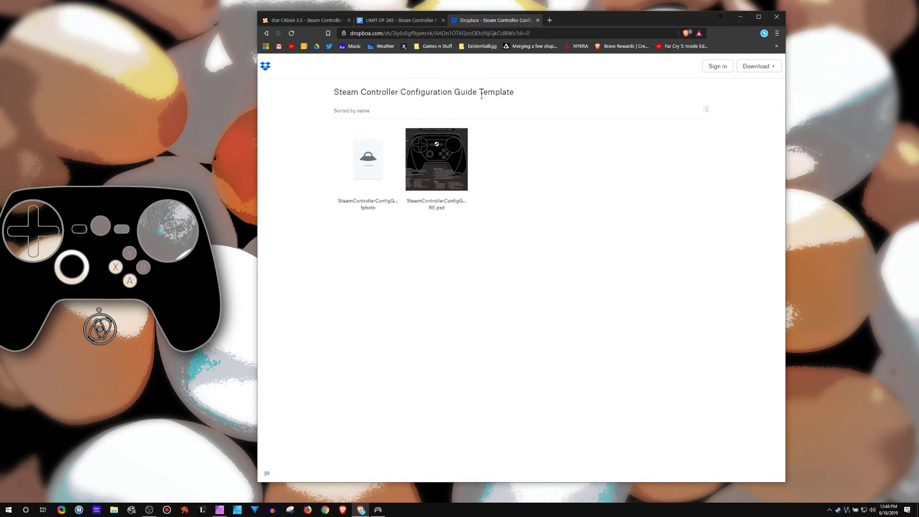
- On the Star Citizen mod page, view the first gallery image full size, then return to Affinity Photo
left_click(309, 22)
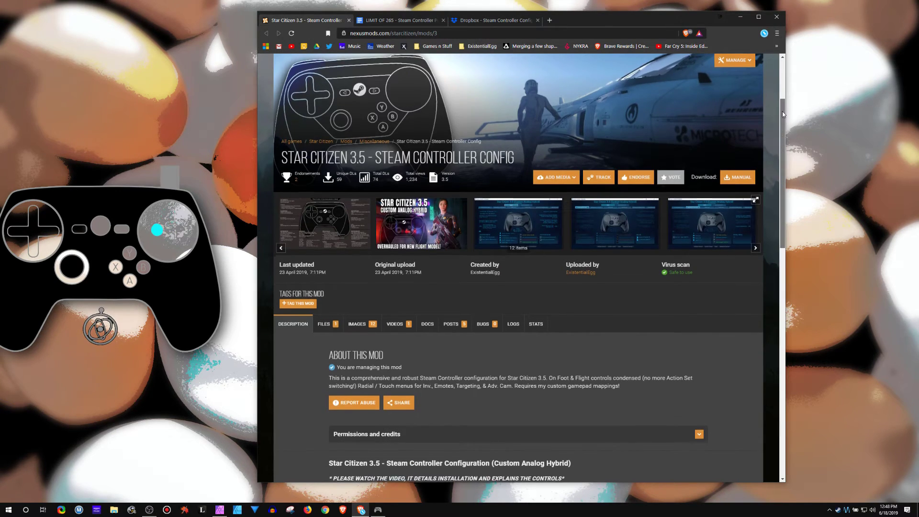
mouse_move(781, 111)
left_mouse_down()
mouse_move(776, 244)
mouse_move(783, 91)
mouse_move(780, 106)
left_mouse_up()
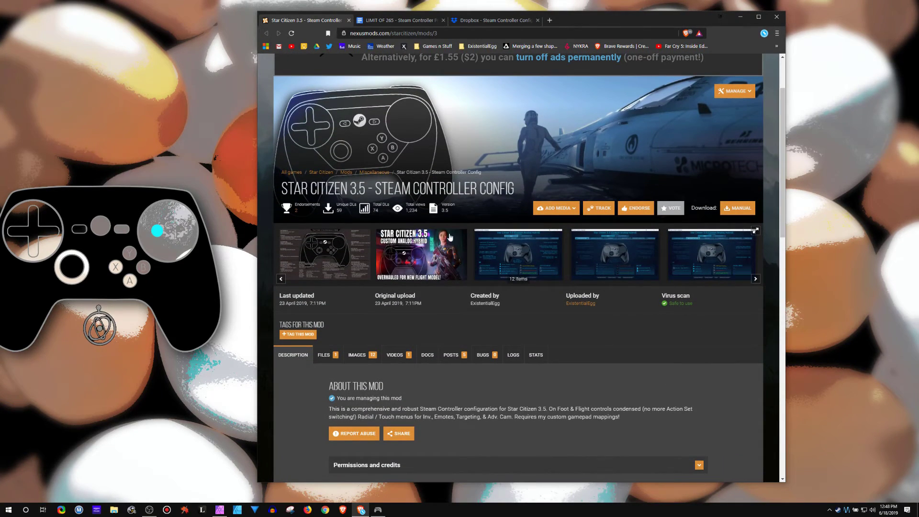
left_click(322, 254)
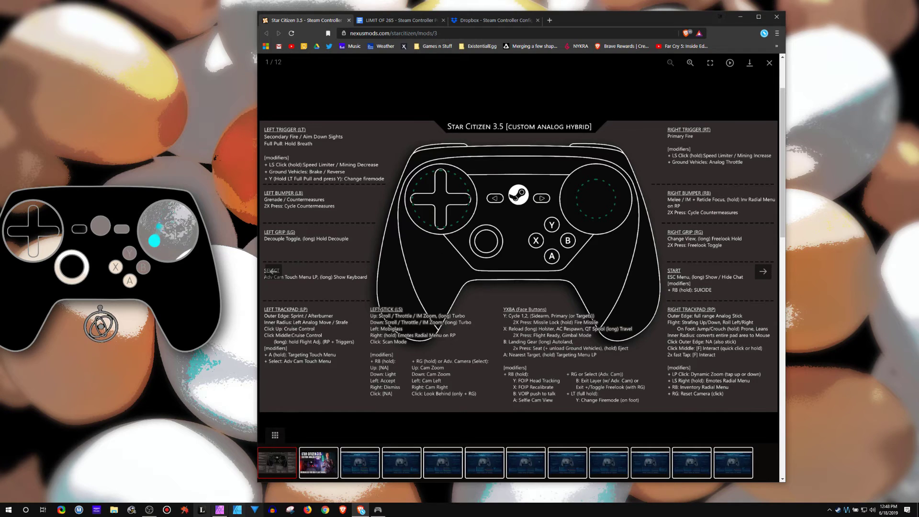
left_click(219, 509)
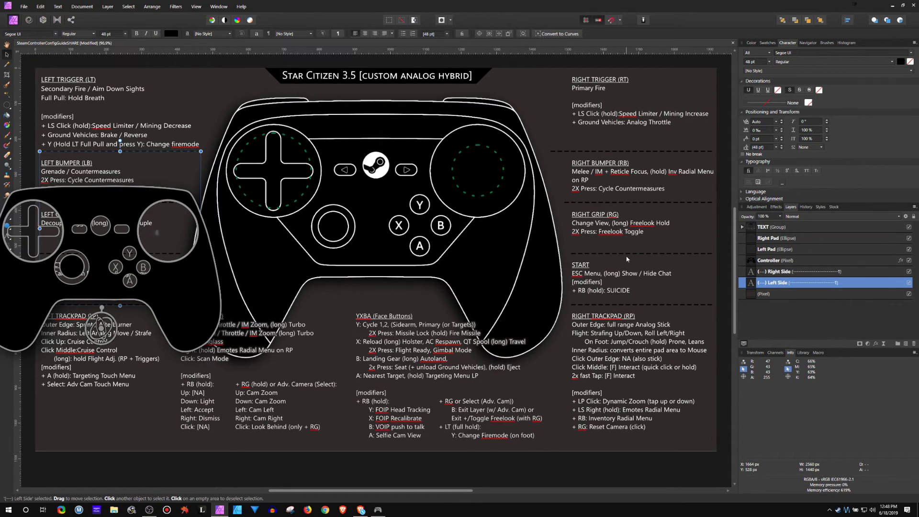
left_click(833, 261)
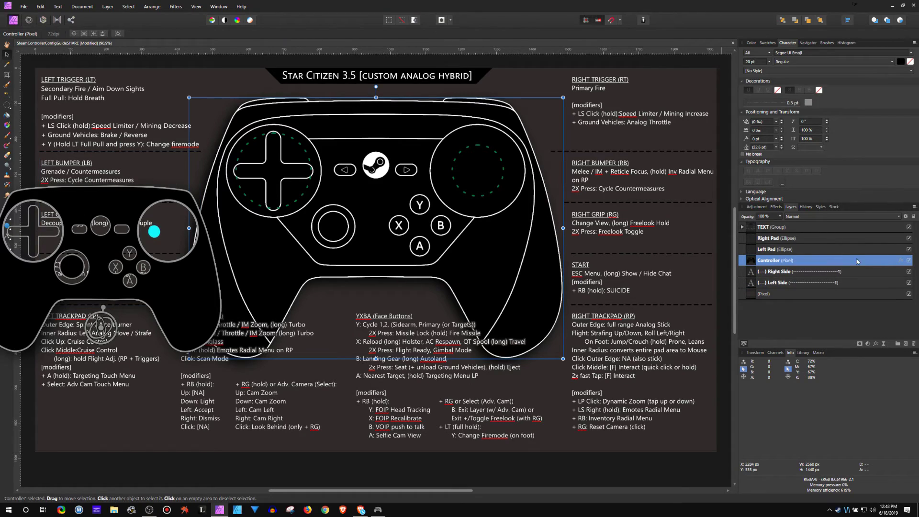
left_click(909, 260)
left_click(909, 260)
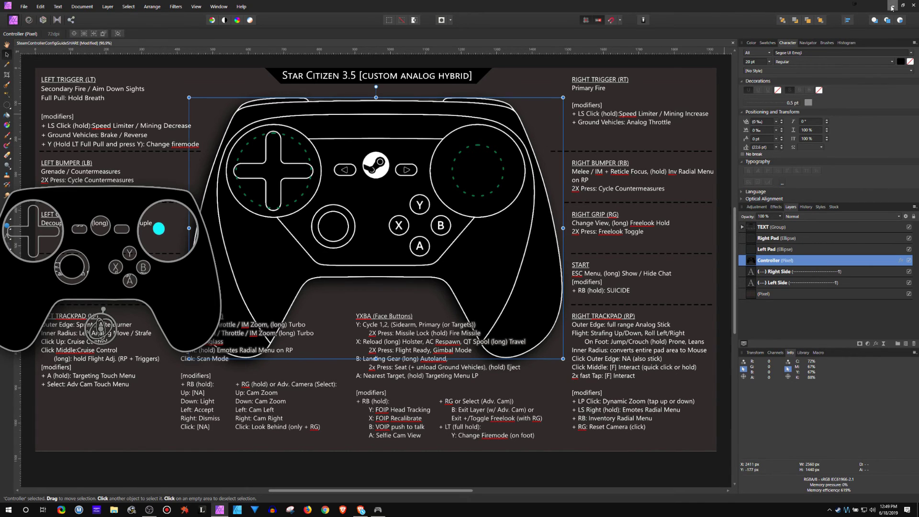
left_click(510, 274)
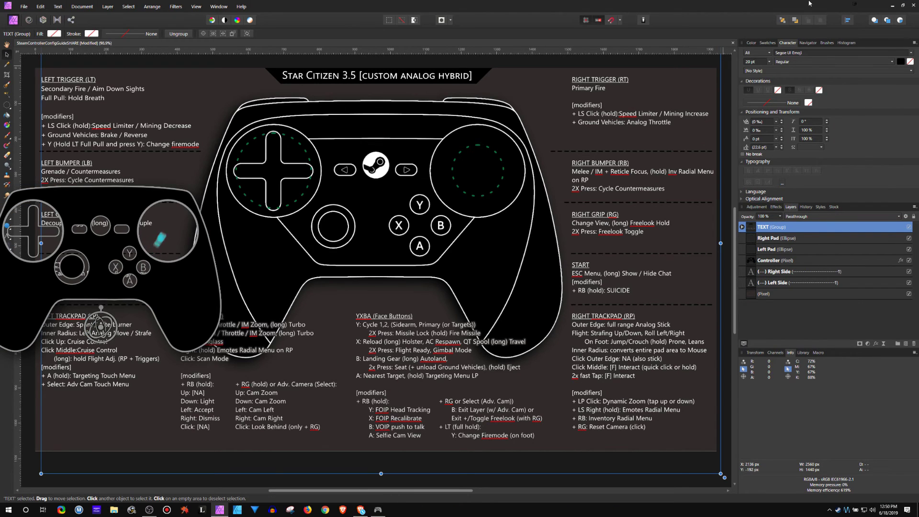